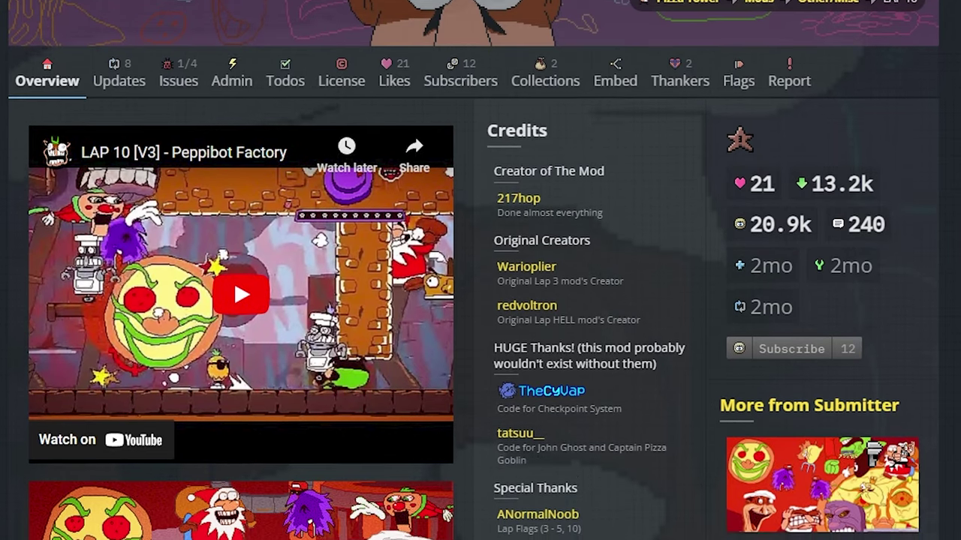
{"action": "scroll", "coordinate": [480, 271], "scroll_direction": "down", "scroll_amount": 1}
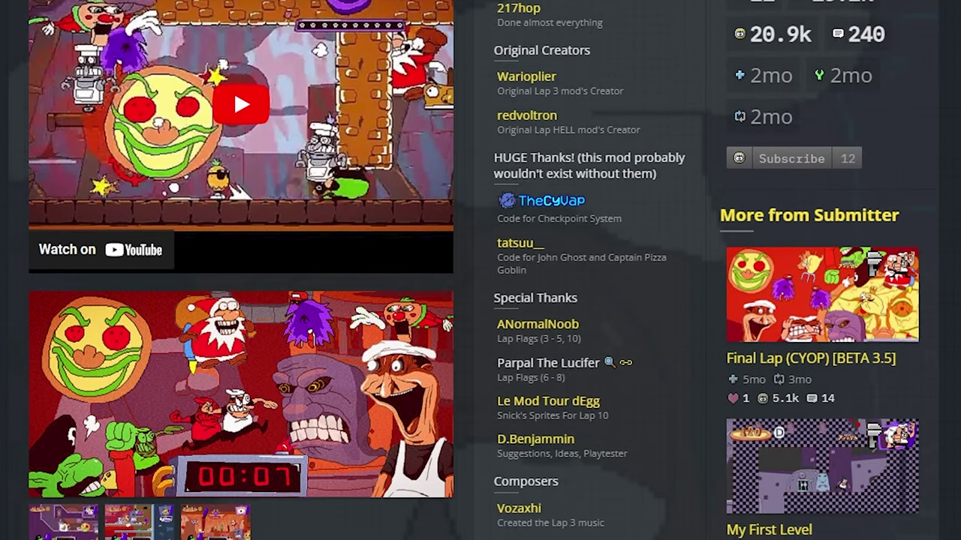
{"action": "scroll", "coordinate": [480, 270], "scroll_direction": "down", "scroll_amount": 1}
{"action": "scroll", "coordinate": [480, 270], "scroll_direction": "down", "scroll_amount": 1}
{"action": "scroll", "coordinate": [481, 270], "scroll_direction": "down", "scroll_amount": 1}
{"action": "scroll", "coordinate": [480, 270], "scroll_direction": "down", "scroll_amount": 1}
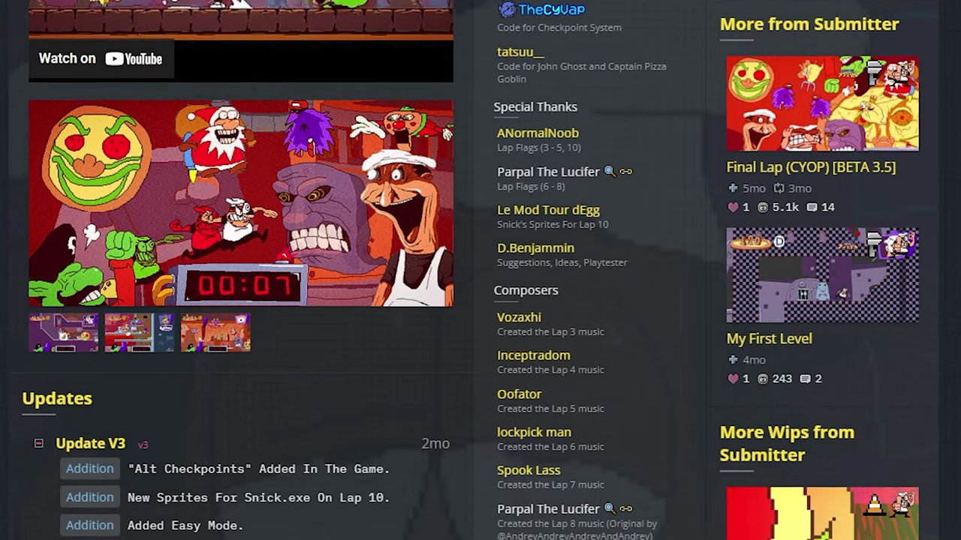
{"action": "scroll", "coordinate": [480, 271], "scroll_direction": "down", "scroll_amount": 1}
{"action": "scroll", "coordinate": [480, 270], "scroll_direction": "down", "scroll_amount": 1}
{"action": "scroll", "coordinate": [481, 270], "scroll_direction": "down", "scroll_amount": 1}
{"action": "scroll", "coordinate": [481, 271], "scroll_direction": "down", "scroll_amount": 1}
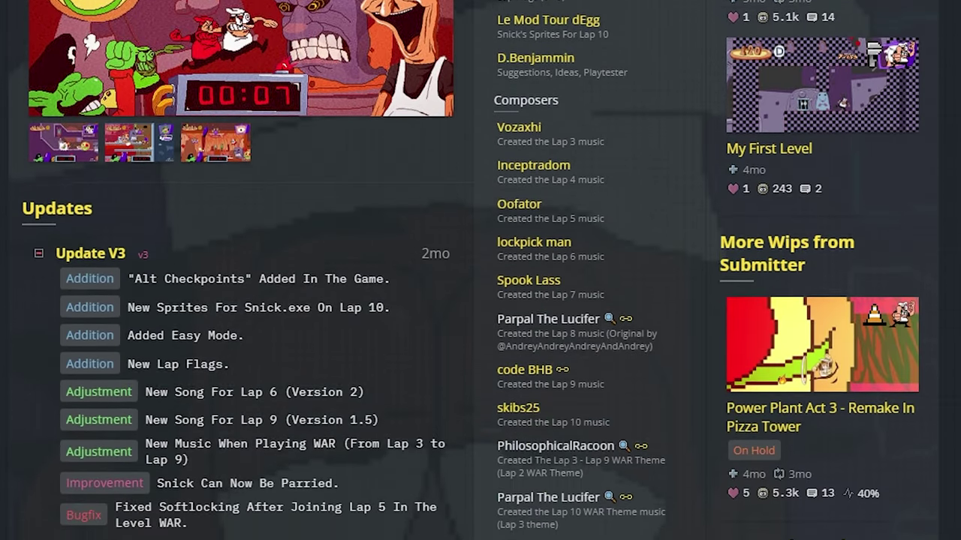
{"action": "scroll", "coordinate": [481, 271], "scroll_direction": "down", "scroll_amount": 1}
{"action": "scroll", "coordinate": [481, 270], "scroll_direction": "down", "scroll_amount": 1}
{"action": "scroll", "coordinate": [480, 270], "scroll_direction": "down", "scroll_amount": 1}
{"action": "scroll", "coordinate": [481, 270], "scroll_direction": "down", "scroll_amount": 1}
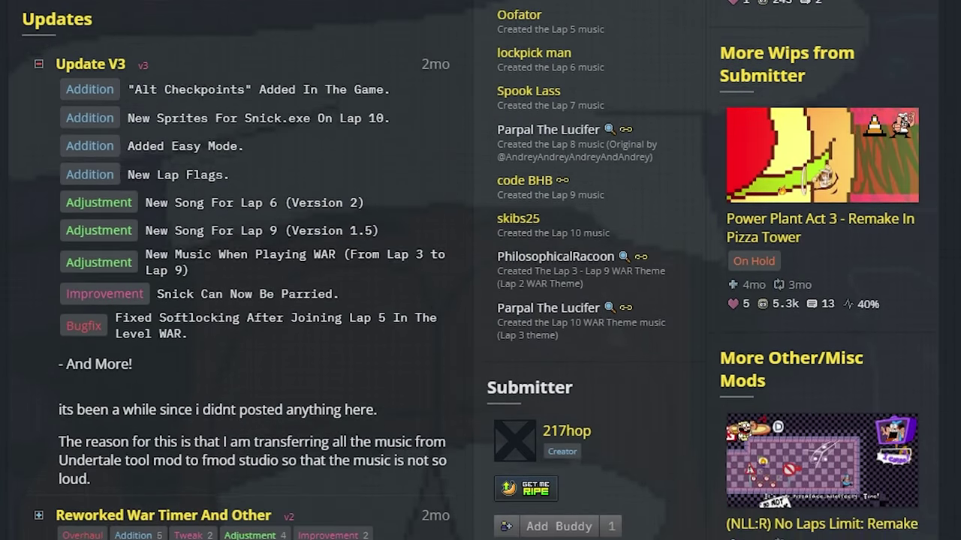
{"action": "scroll", "coordinate": [480, 270], "scroll_direction": "down", "scroll_amount": 1}
{"action": "scroll", "coordinate": [480, 270], "scroll_direction": "down", "scroll_amount": 1}
{"action": "scroll", "coordinate": [481, 271], "scroll_direction": "down", "scroll_amount": 1}
{"action": "scroll", "coordinate": [480, 270], "scroll_direction": "down", "scroll_amount": 1}
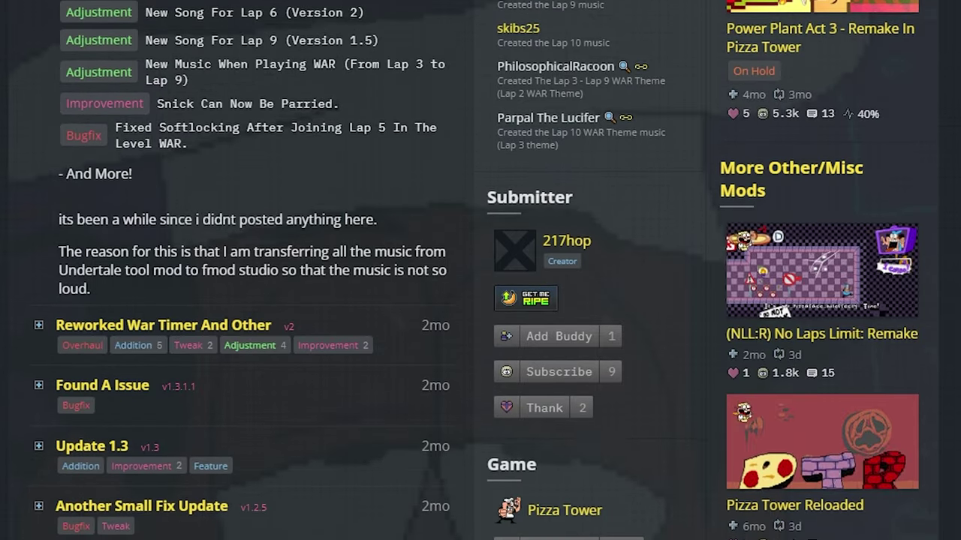
{"action": "scroll", "coordinate": [481, 271], "scroll_direction": "down", "scroll_amount": 1}
{"action": "scroll", "coordinate": [480, 270], "scroll_direction": "down", "scroll_amount": 1}
{"action": "scroll", "coordinate": [480, 270], "scroll_direction": "down", "scroll_amount": 1}
{"action": "scroll", "coordinate": [480, 270], "scroll_direction": "down", "scroll_amount": 1}
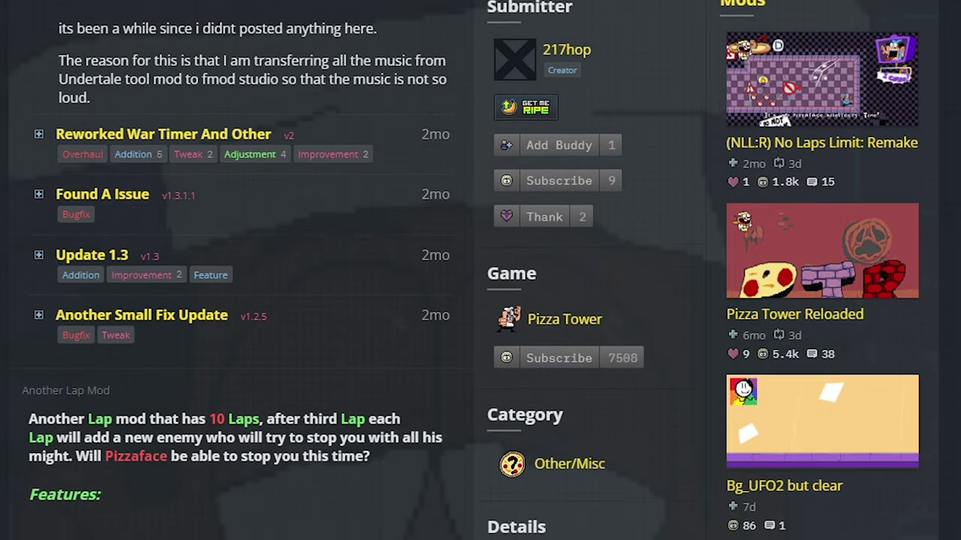
{"action": "scroll", "coordinate": [480, 271], "scroll_direction": "down", "scroll_amount": 1}
{"action": "scroll", "coordinate": [481, 271], "scroll_direction": "down", "scroll_amount": 1}
{"action": "scroll", "coordinate": [480, 270], "scroll_direction": "down", "scroll_amount": 1}
{"action": "scroll", "coordinate": [480, 270], "scroll_direction": "down", "scroll_amount": 1}
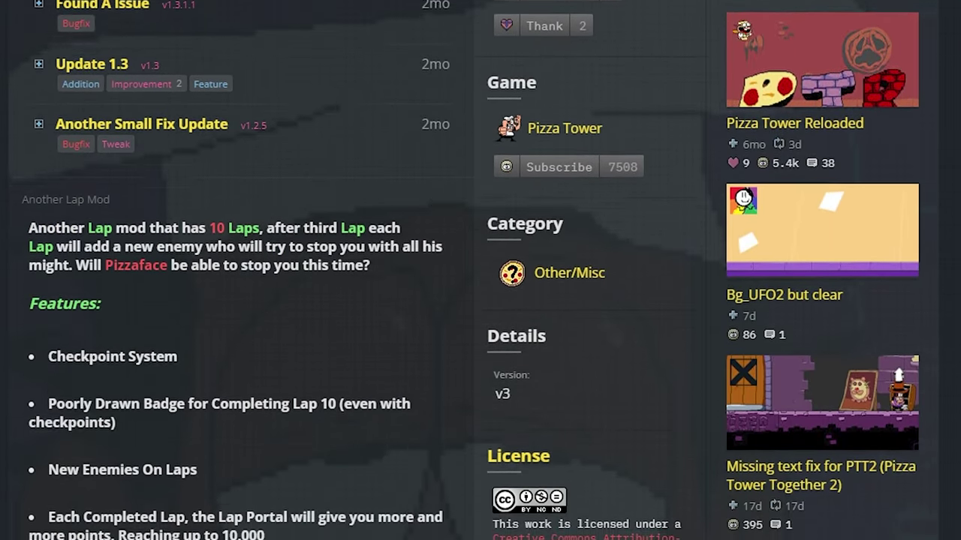
{"action": "scroll", "coordinate": [481, 270], "scroll_direction": "down", "scroll_amount": 1}
{"action": "scroll", "coordinate": [480, 270], "scroll_direction": "down", "scroll_amount": 1}
{"action": "scroll", "coordinate": [480, 271], "scroll_direction": "down", "scroll_amount": 1}
{"action": "scroll", "coordinate": [481, 270], "scroll_direction": "down", "scroll_amount": 1}
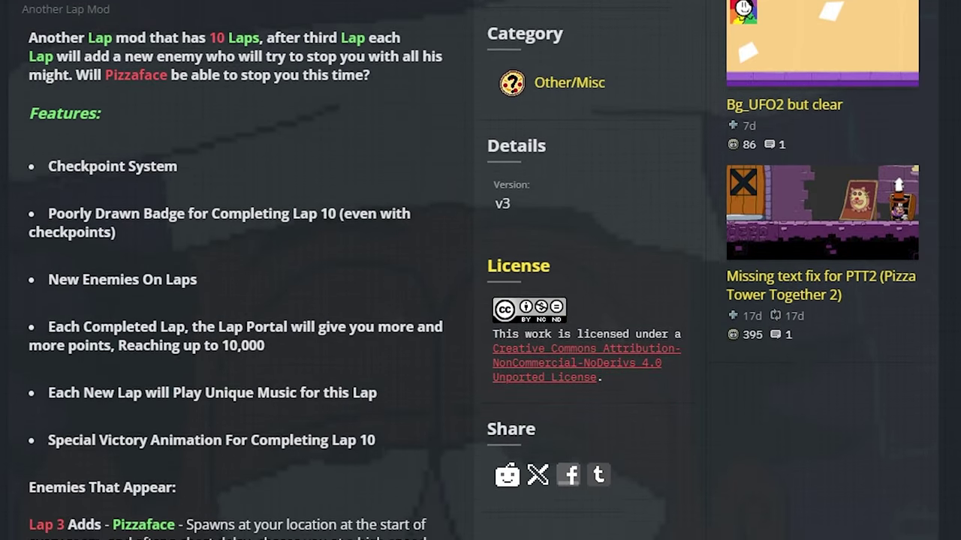
{"action": "scroll", "coordinate": [480, 270], "scroll_direction": "down", "scroll_amount": 1}
{"action": "scroll", "coordinate": [481, 270], "scroll_direction": "down", "scroll_amount": 1}
{"action": "scroll", "coordinate": [480, 270], "scroll_direction": "down", "scroll_amount": 1}
{"action": "scroll", "coordinate": [481, 270], "scroll_direction": "down", "scroll_amount": 1}
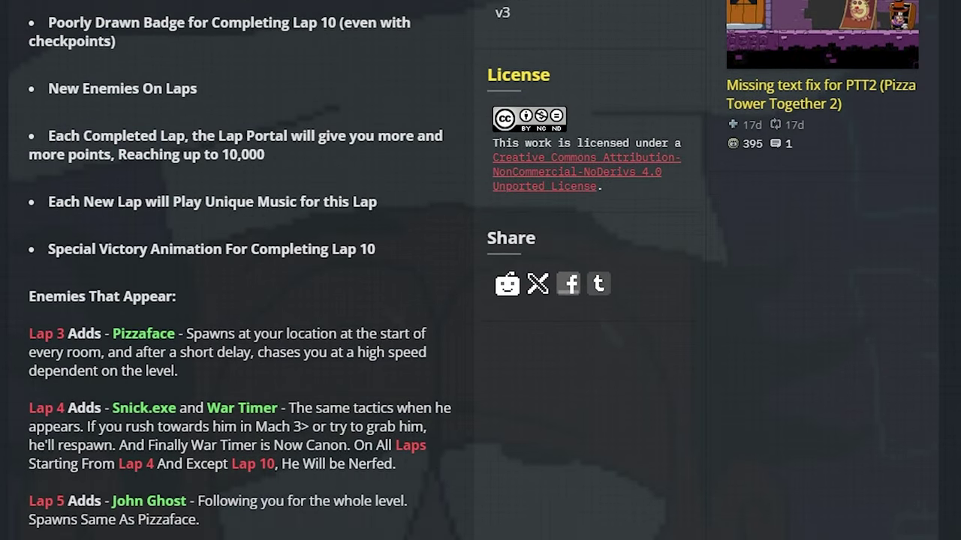
{"action": "scroll", "coordinate": [480, 271], "scroll_direction": "down", "scroll_amount": 1}
{"action": "scroll", "coordinate": [481, 270], "scroll_direction": "down", "scroll_amount": 1}
{"action": "scroll", "coordinate": [481, 270], "scroll_direction": "down", "scroll_amount": 1}
{"action": "scroll", "coordinate": [480, 270], "scroll_direction": "down", "scroll_amount": 1}
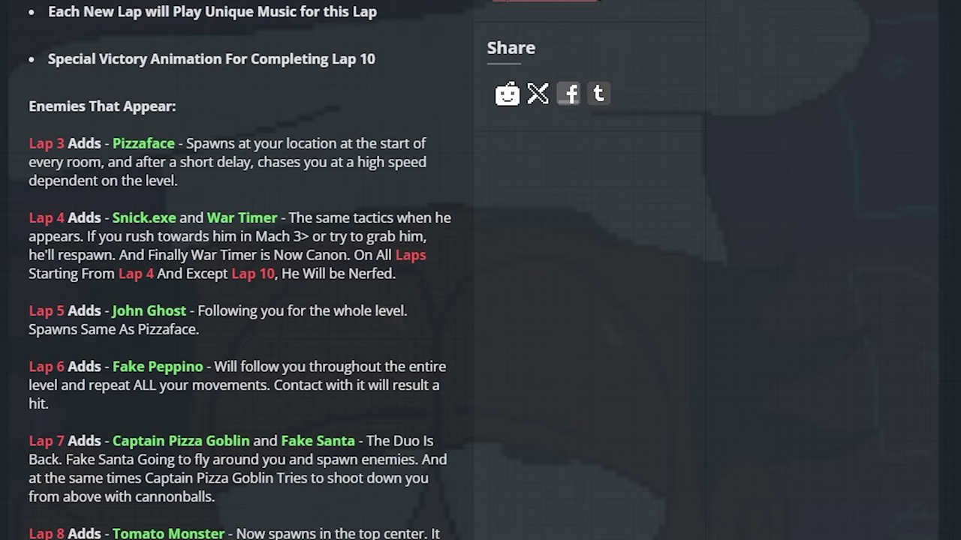